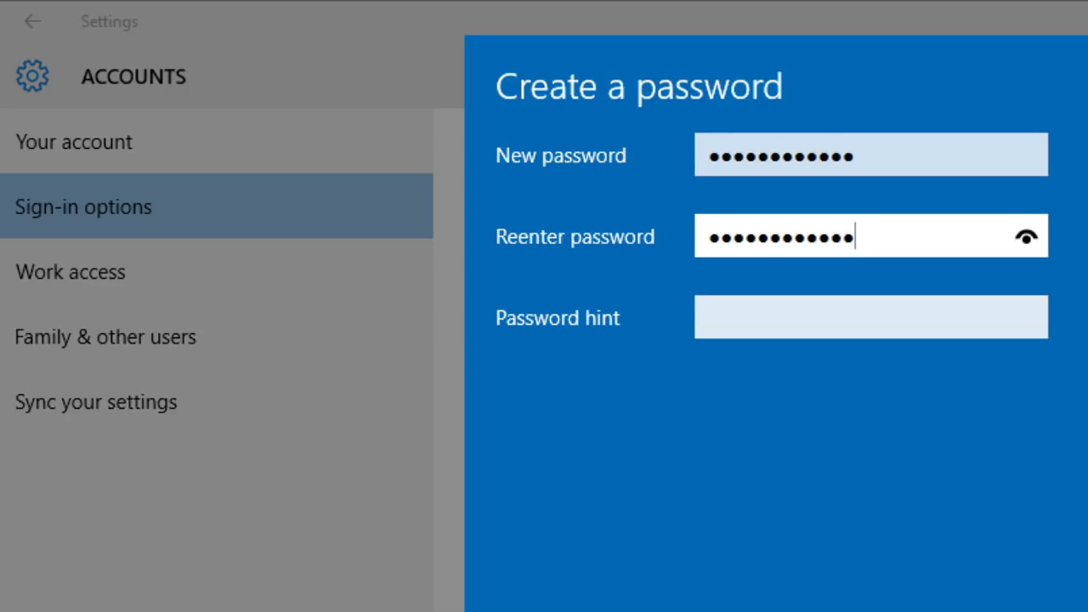
Enter 'channel' as the password hint and finish creating the account password
left_click(709, 317)
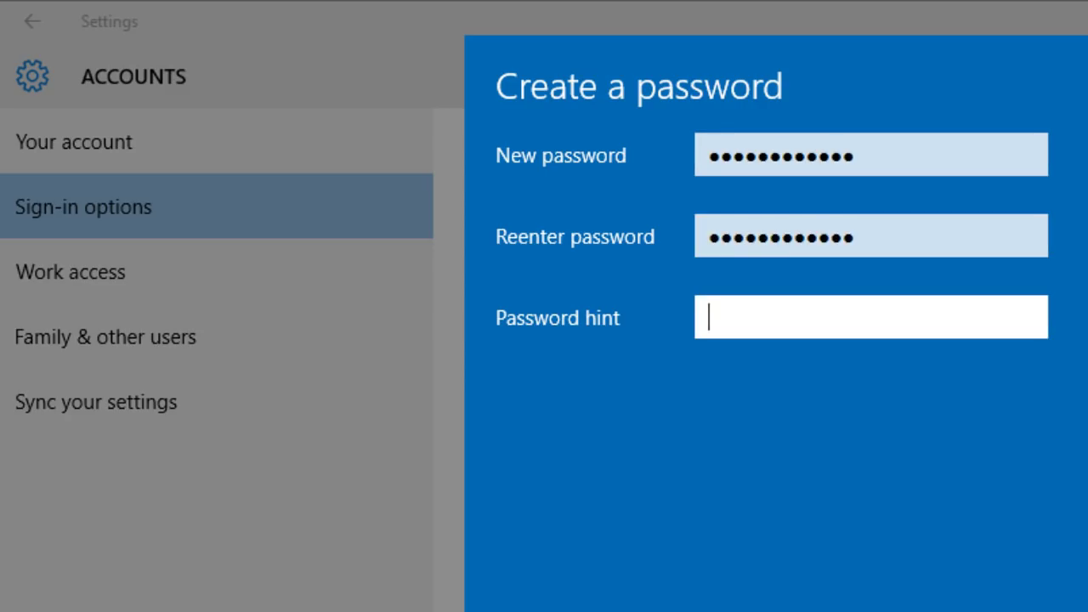
type("channe")
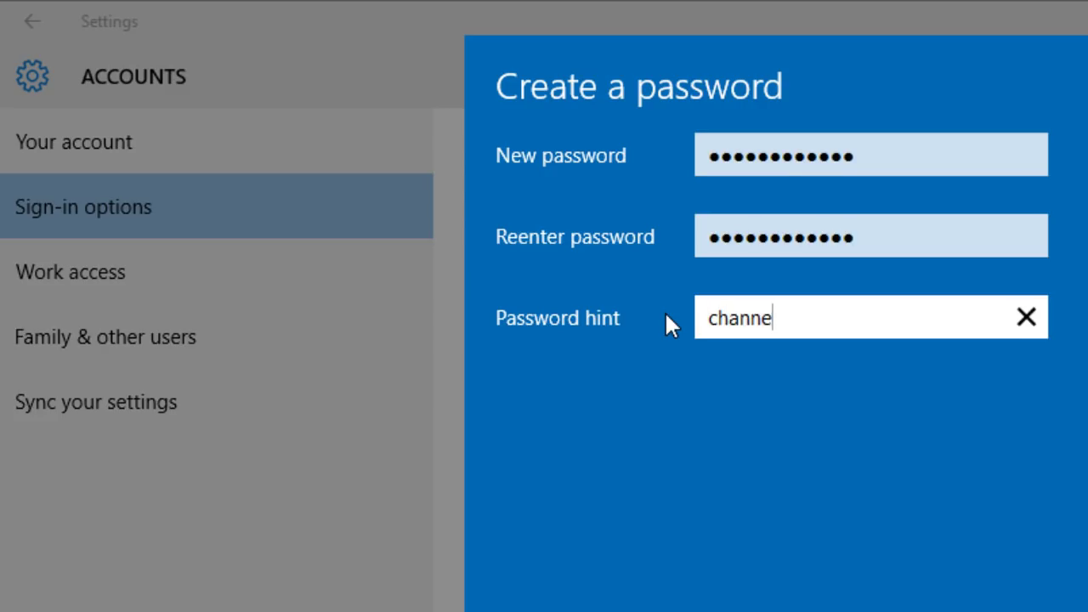
type("l")
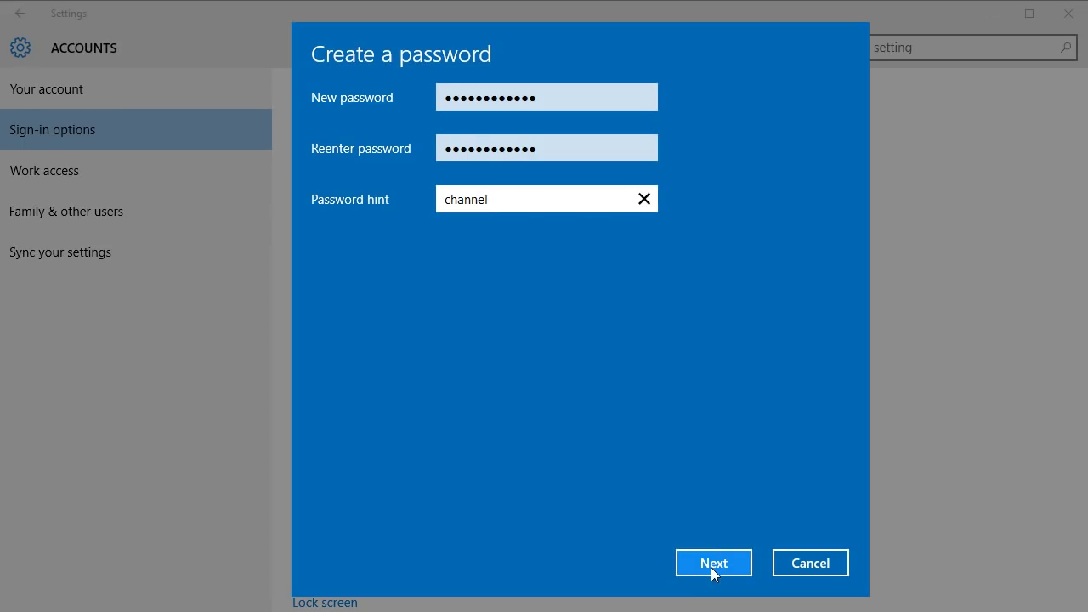
left_click(713, 564)
left_click(707, 558)
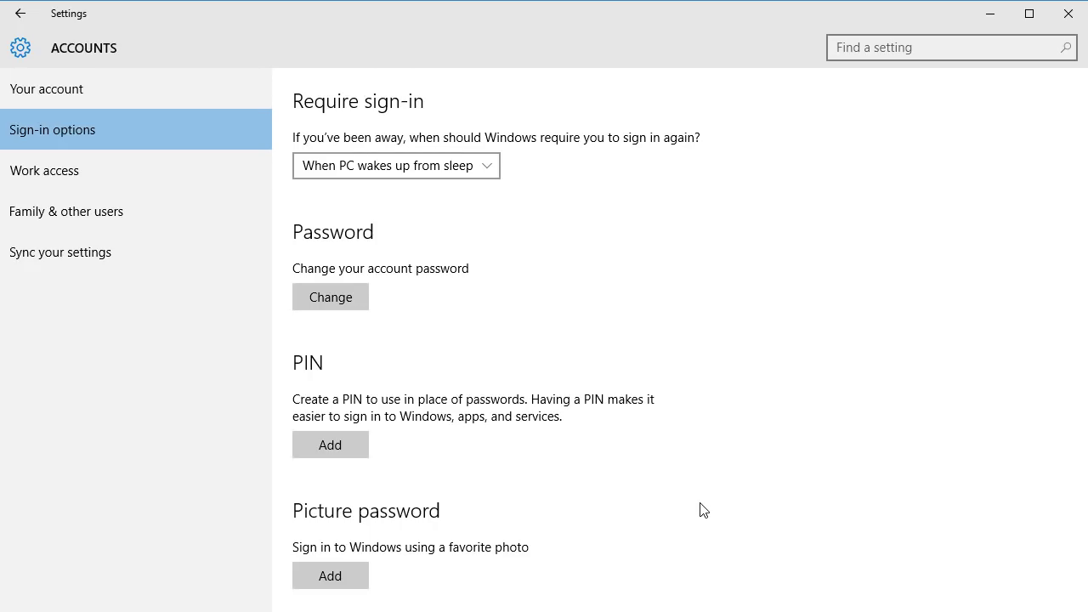
Lock the PC with Win+L to test the new password, then close Settings
key("super+l")
left_click(594, 421)
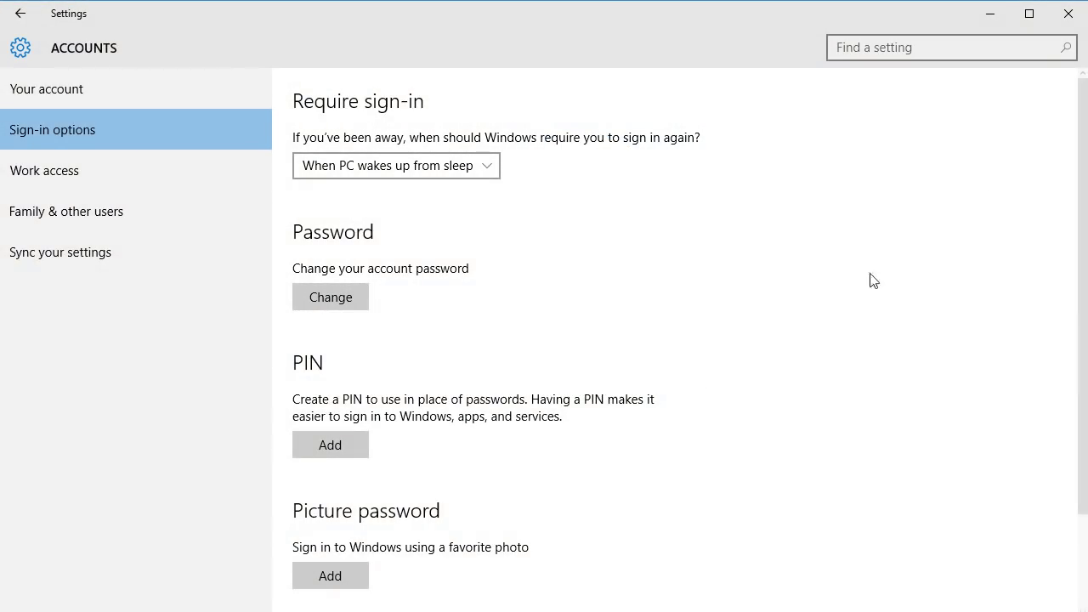
left_click(1060, 24)
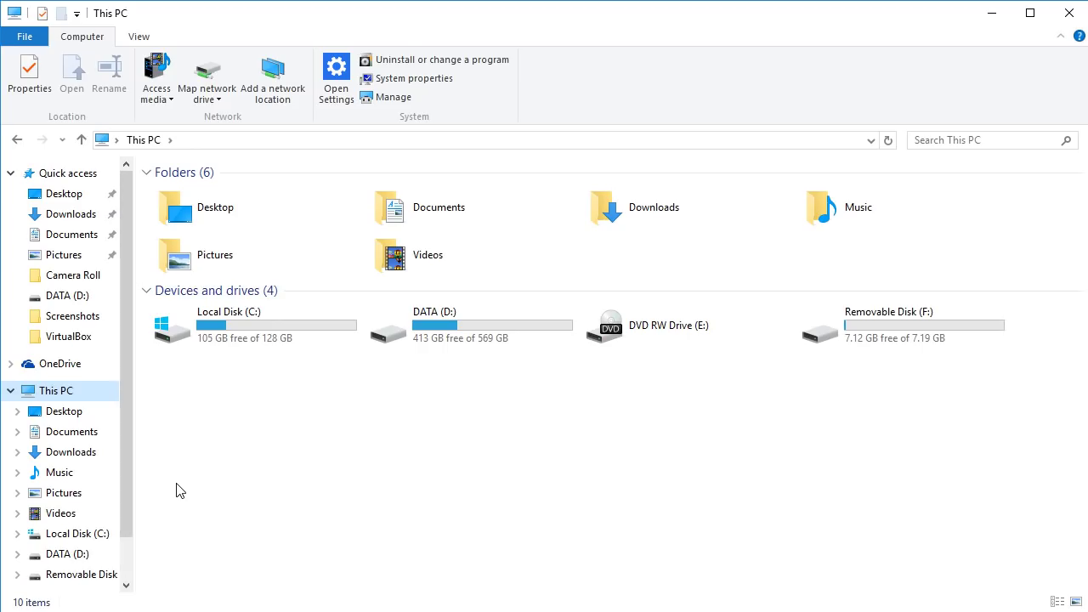
Open Removable Disk (F:) and check the New folder's properties (74.0 MB) without changes
left_click(85, 574)
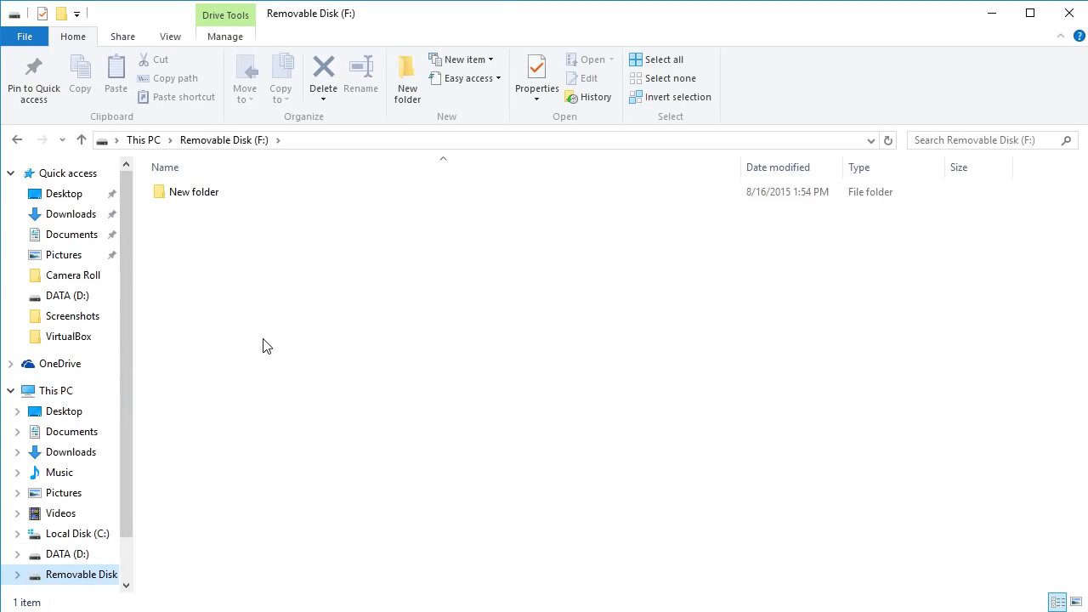
left_click(200, 195)
right_click(199, 195)
left_click(274, 505)
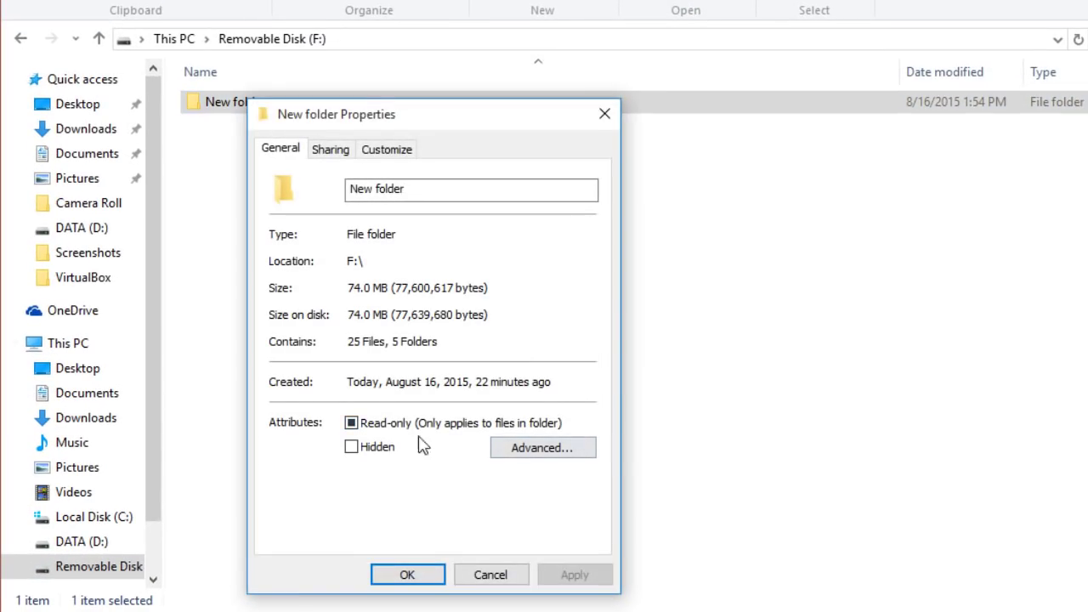
left_click(493, 578)
left_click(505, 395)
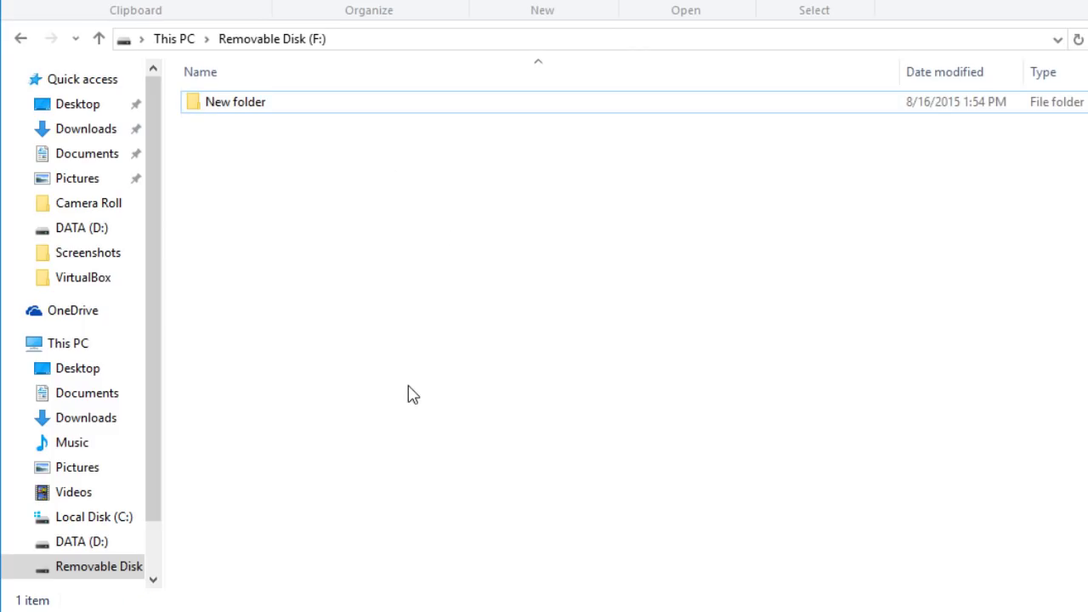
Go through Control Panel's User Accounts to Create a password reset disk
key("super+x")
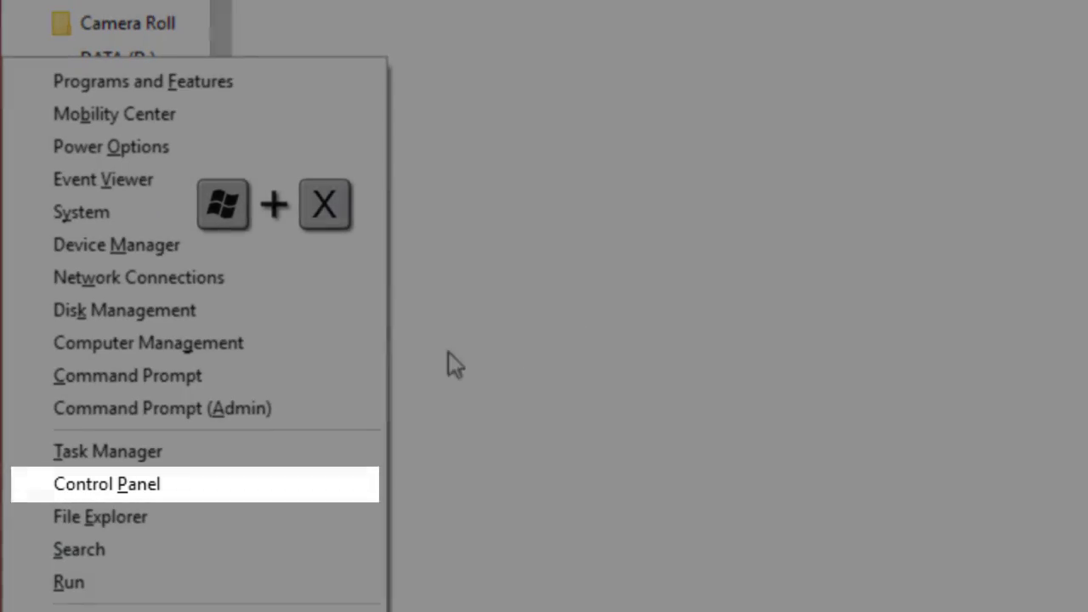
left_click(204, 490)
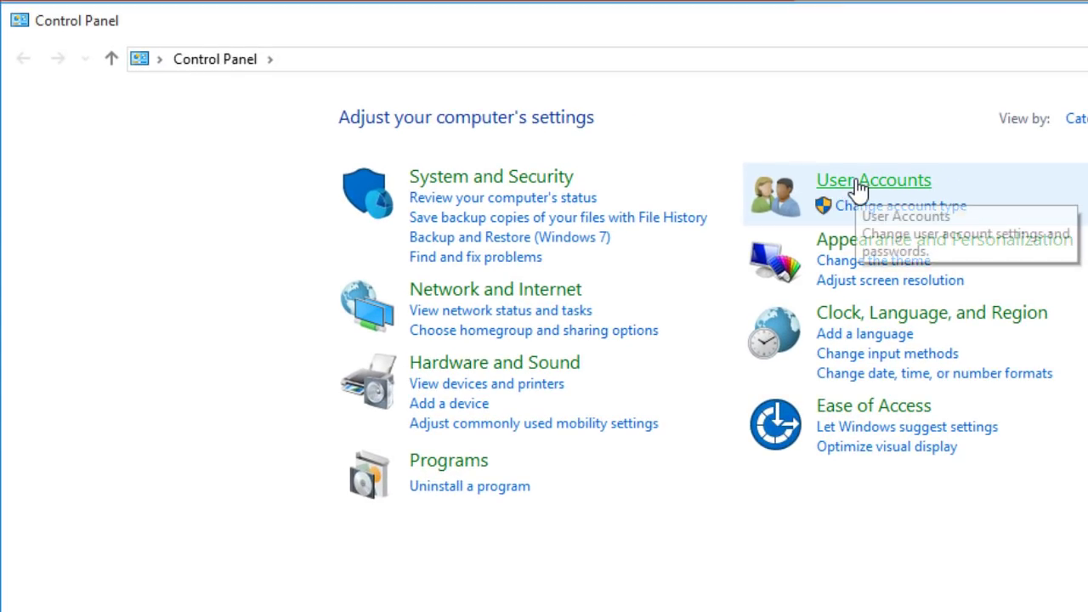
left_click(912, 191)
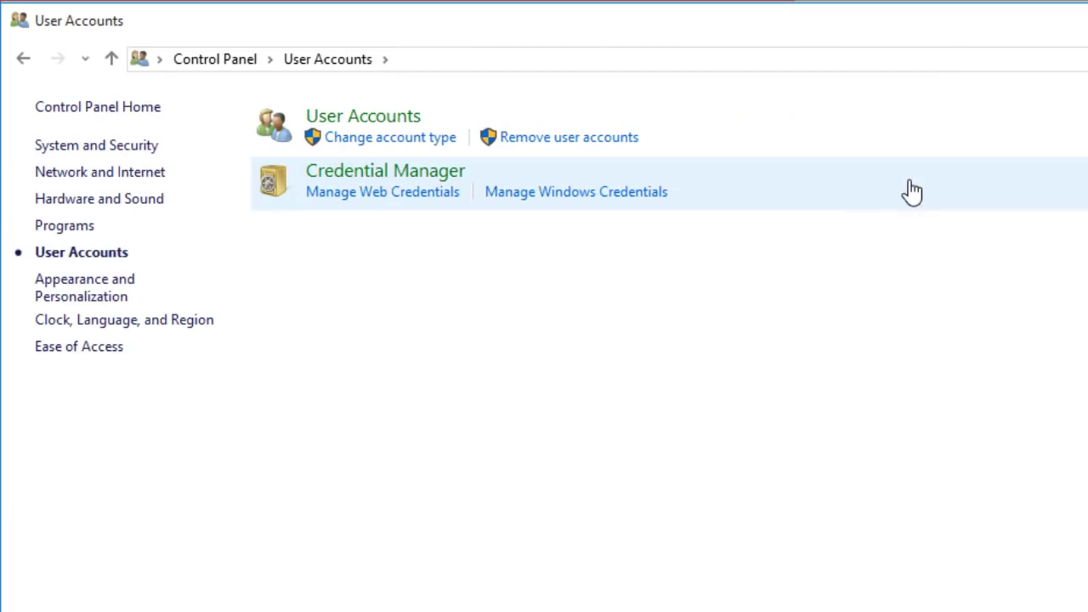
left_click(395, 128)
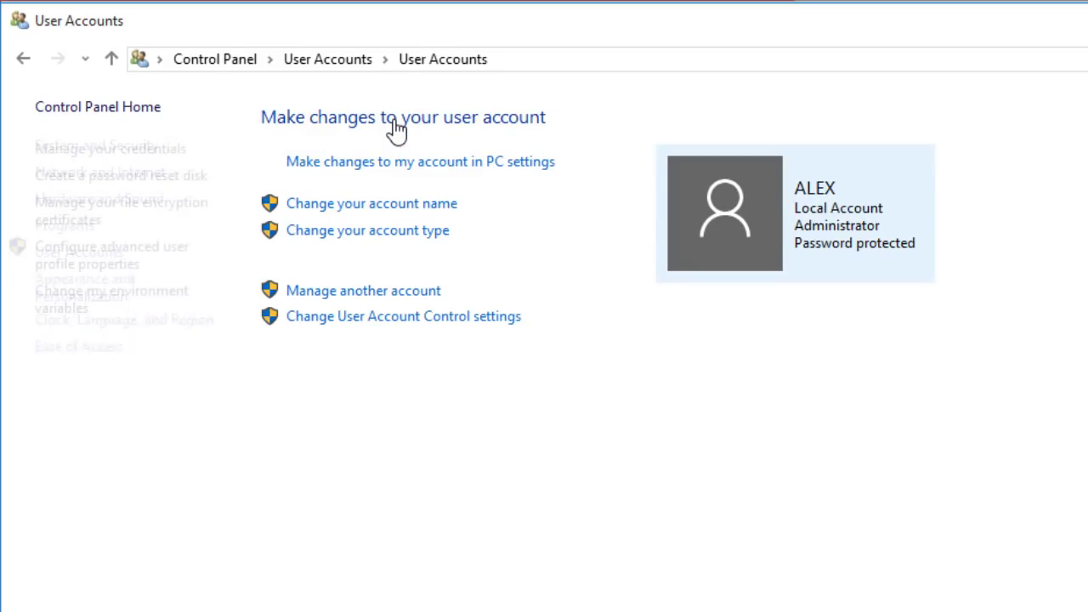
left_click(179, 189)
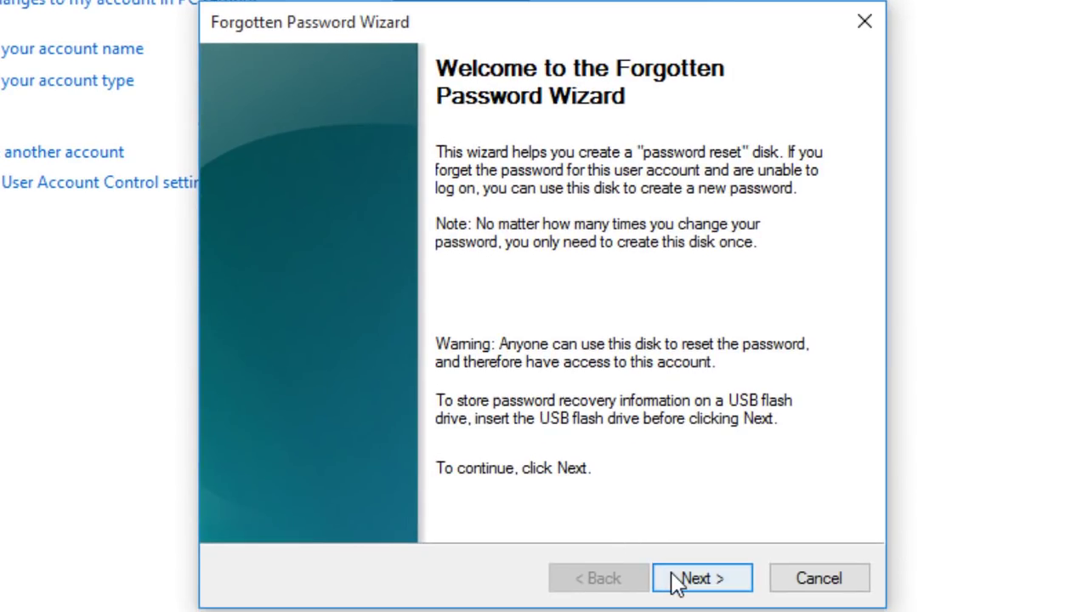
Choose Removable Disk (F:) for the reset disk and paste the saved password from the notes
left_click(674, 578)
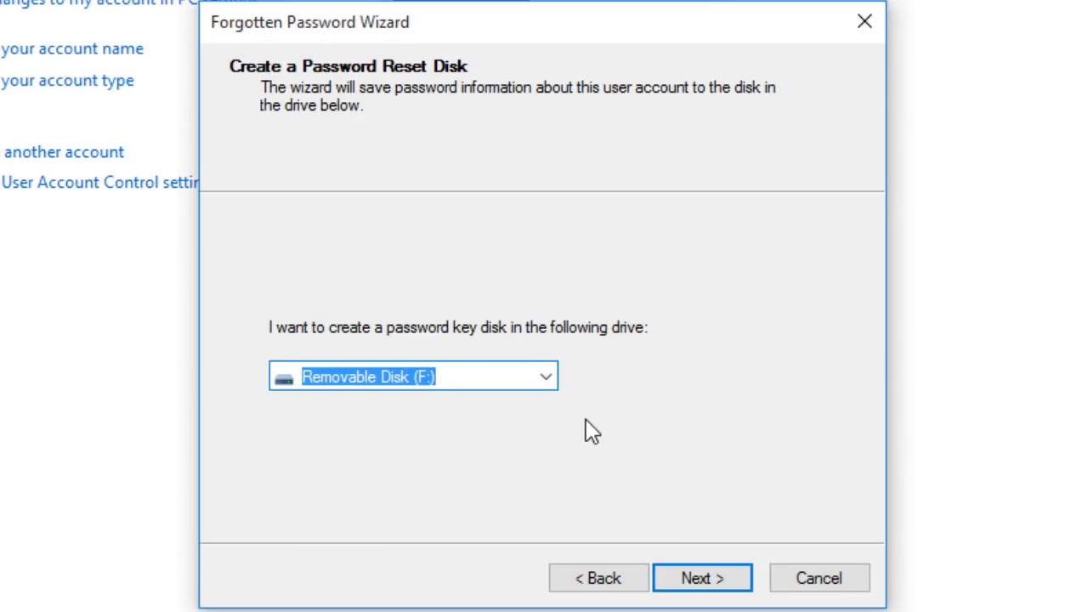
left_click(704, 587)
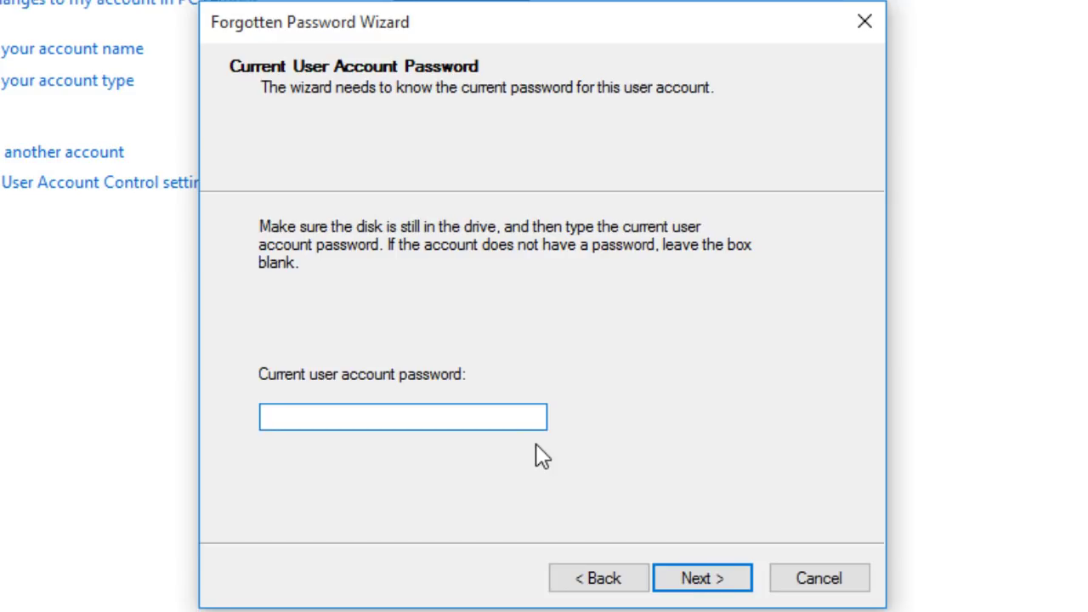
key("alt+Tab")
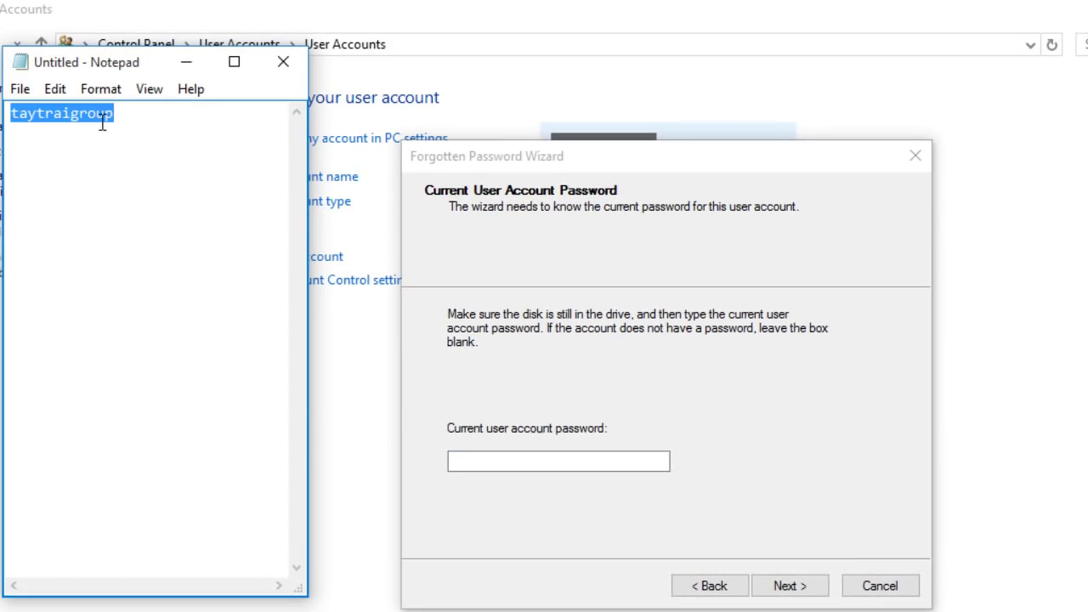
right_click(86, 113)
left_click(153, 180)
left_click(466, 456)
right_click(484, 461)
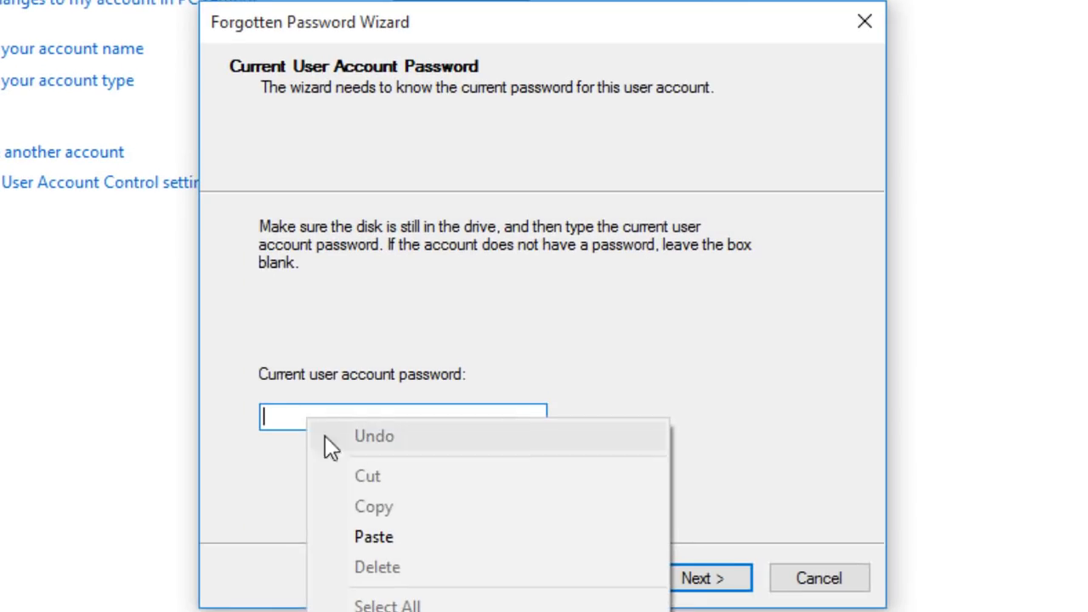
left_click(374, 536)
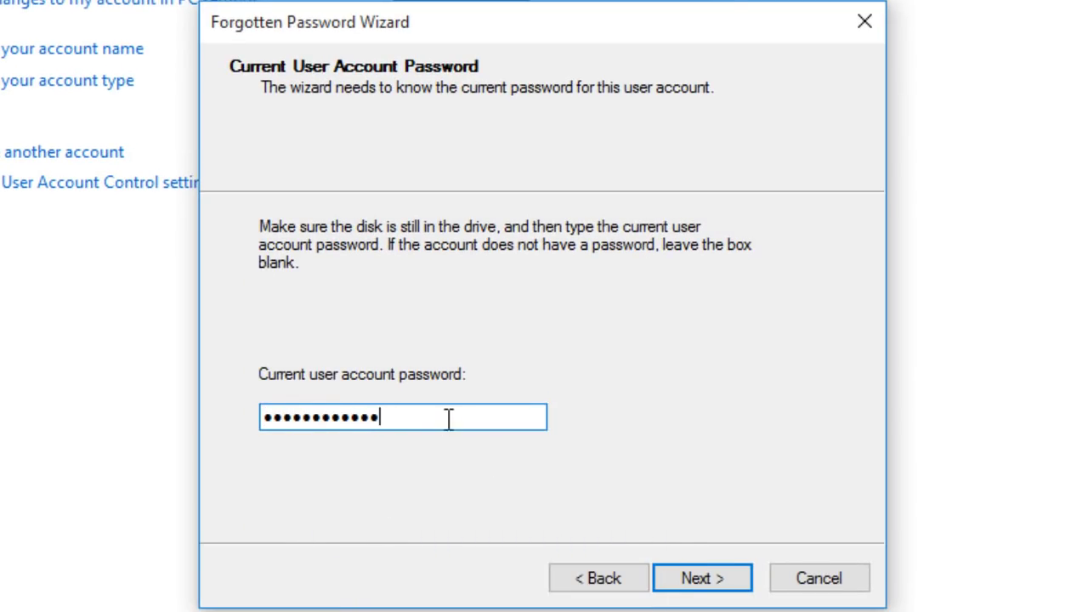
left_click_drag(449, 423, 129, 383)
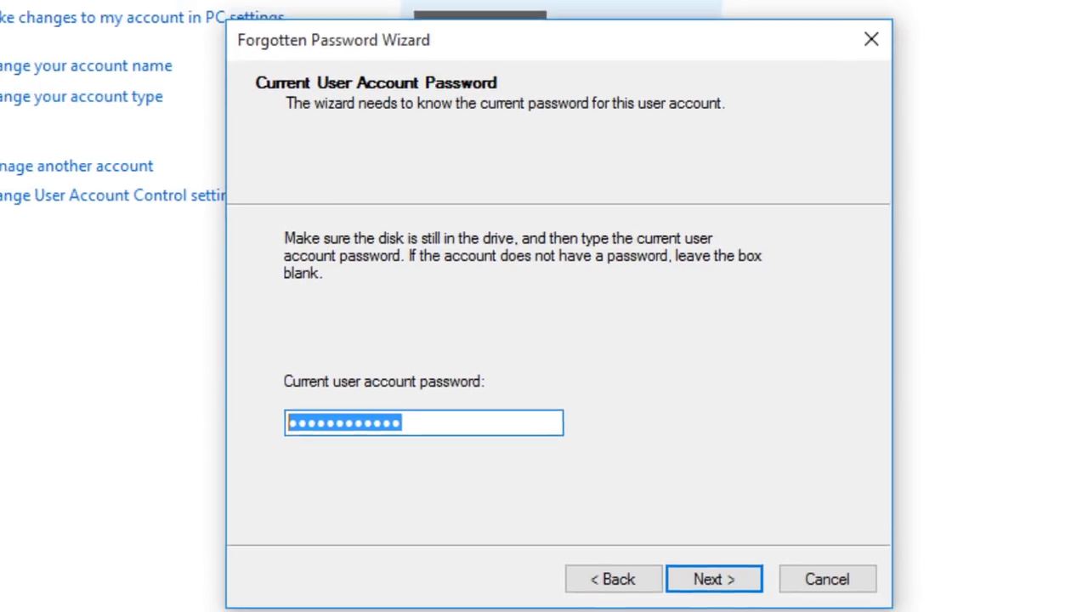
key("alt+Tab")
left_click(182, 120)
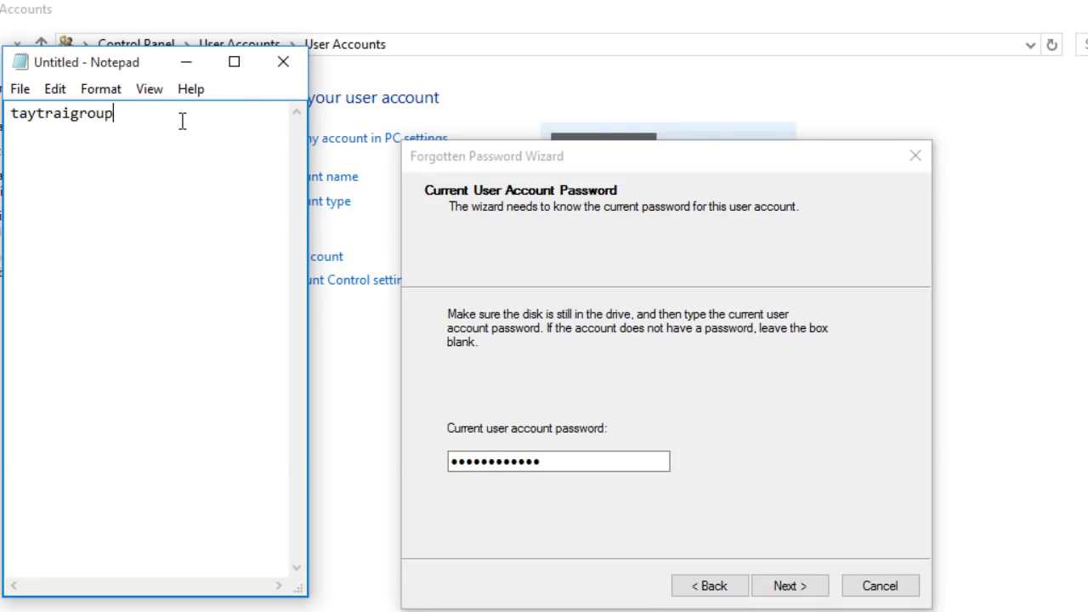
left_click_drag(65, 132, 5, 134)
right_click(32, 135)
left_click(82, 202)
double_click(558, 462)
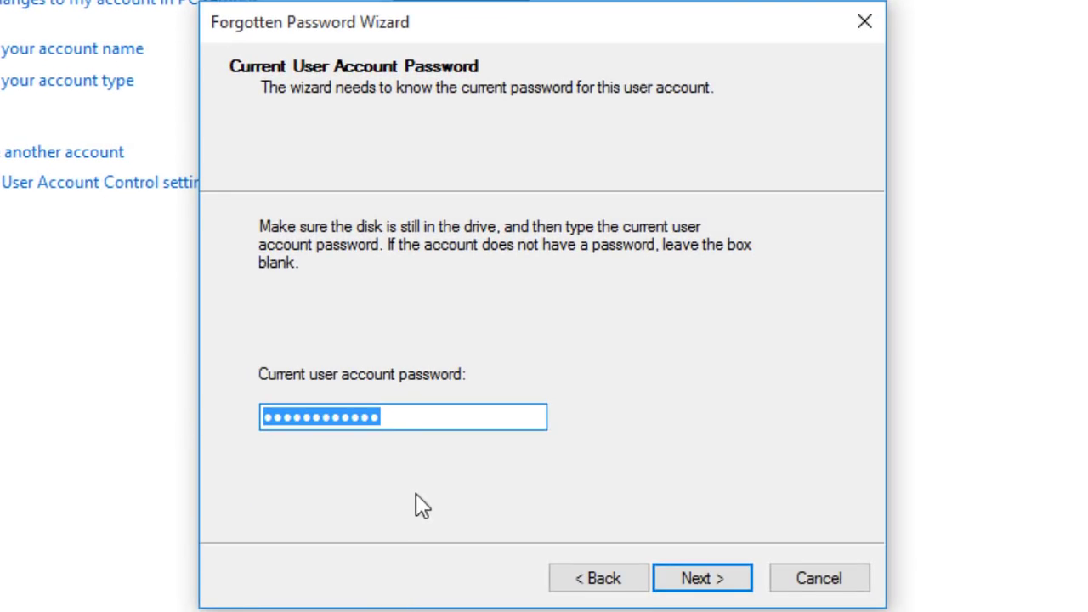
key("BackSpace")
right_click(355, 418)
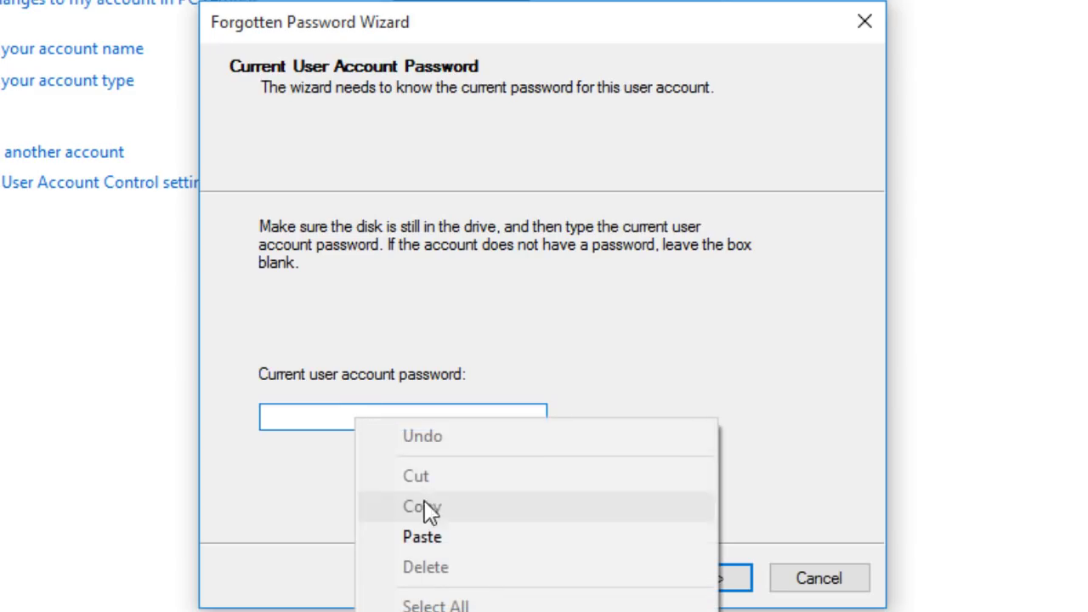
left_click(443, 536)
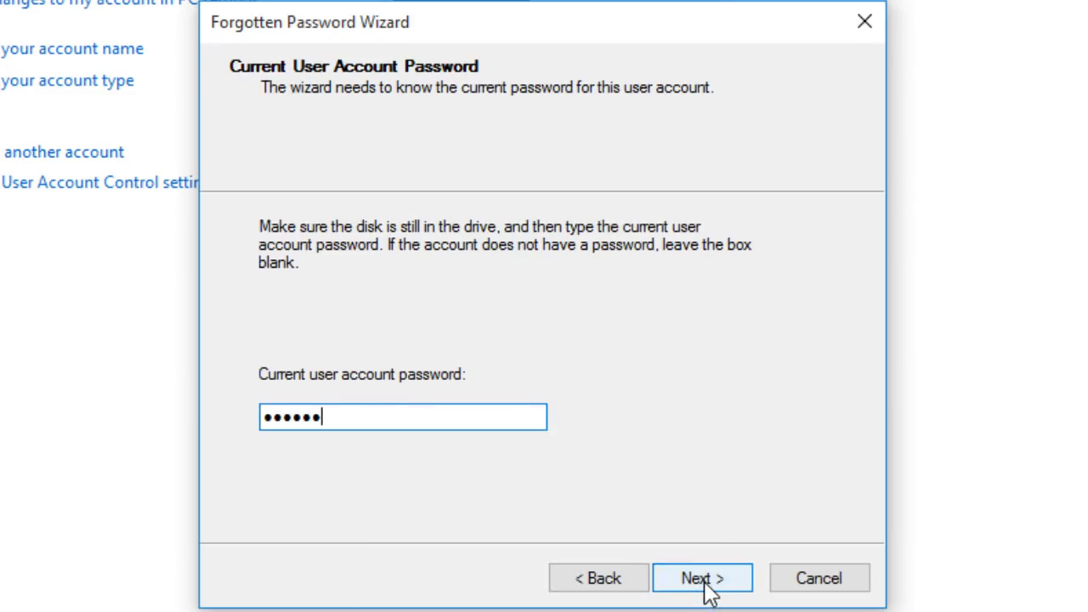
left_click(706, 588)
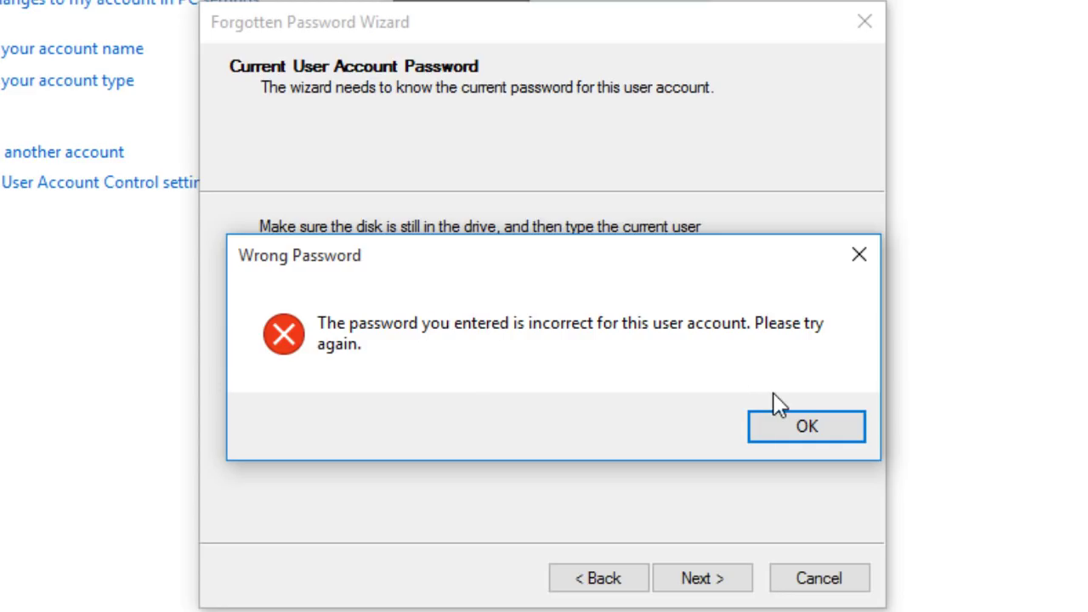
Dismiss the wrong-password warning, then paste the stored password from the notes and submit it
left_click(868, 447)
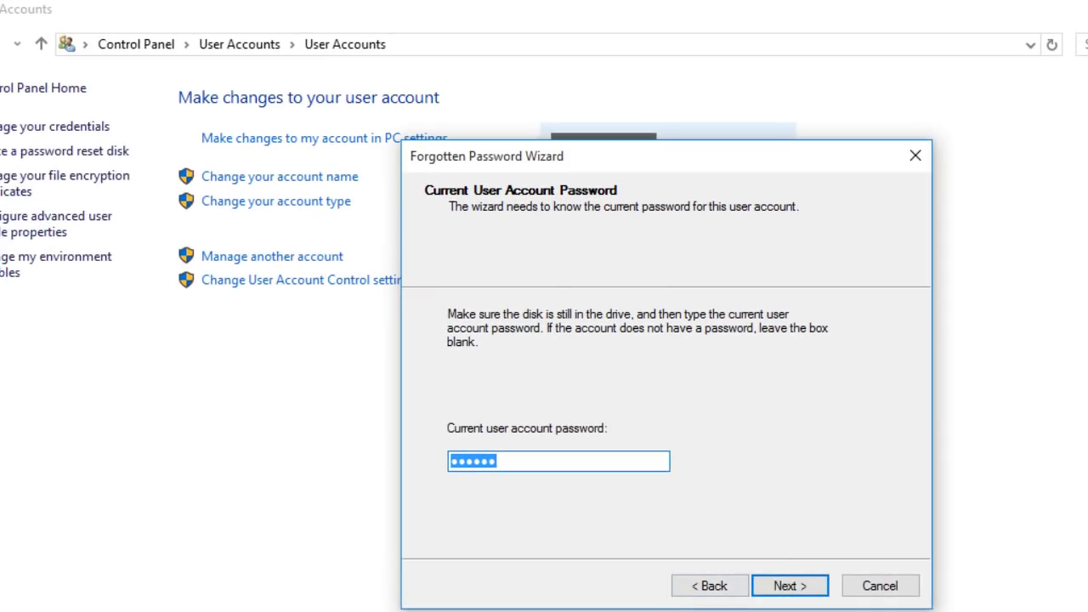
double_click(62, 113)
right_click(67, 113)
left_click(130, 183)
double_click(544, 459)
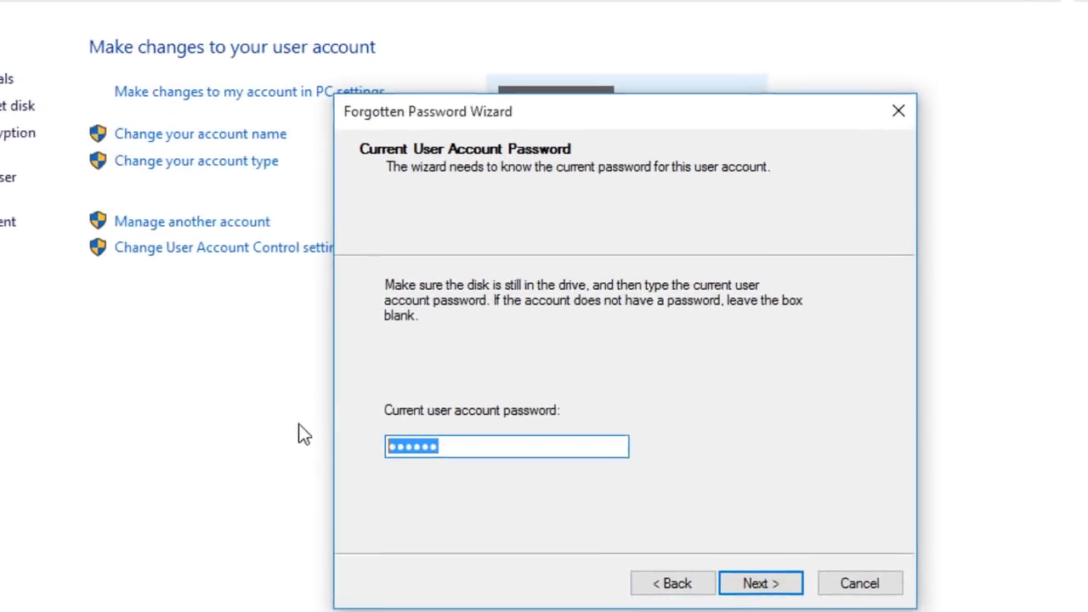
key("BackSpace")
right_click(340, 420)
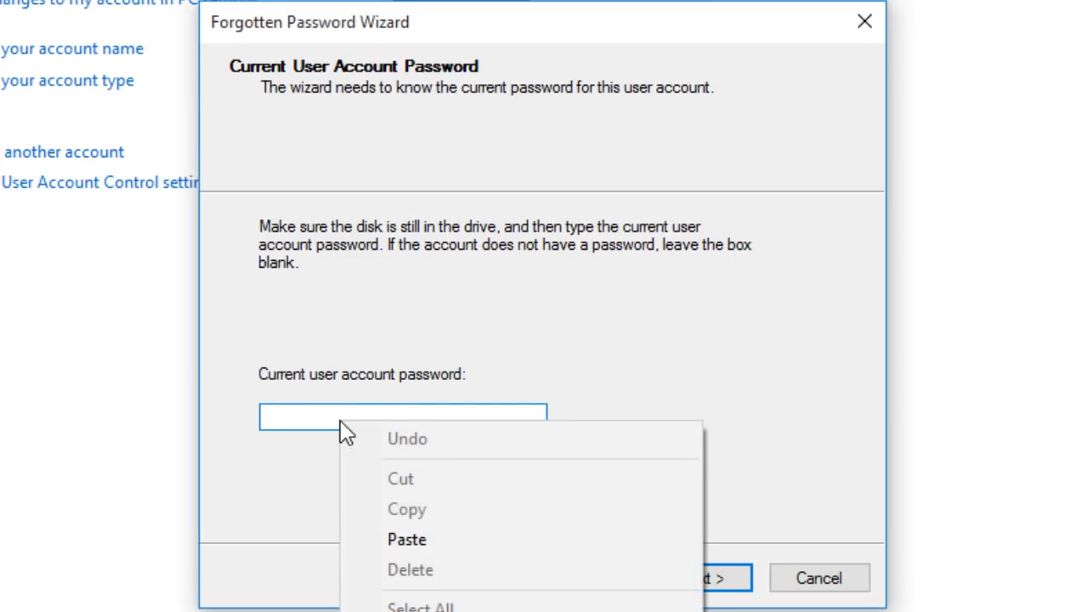
left_click(417, 540)
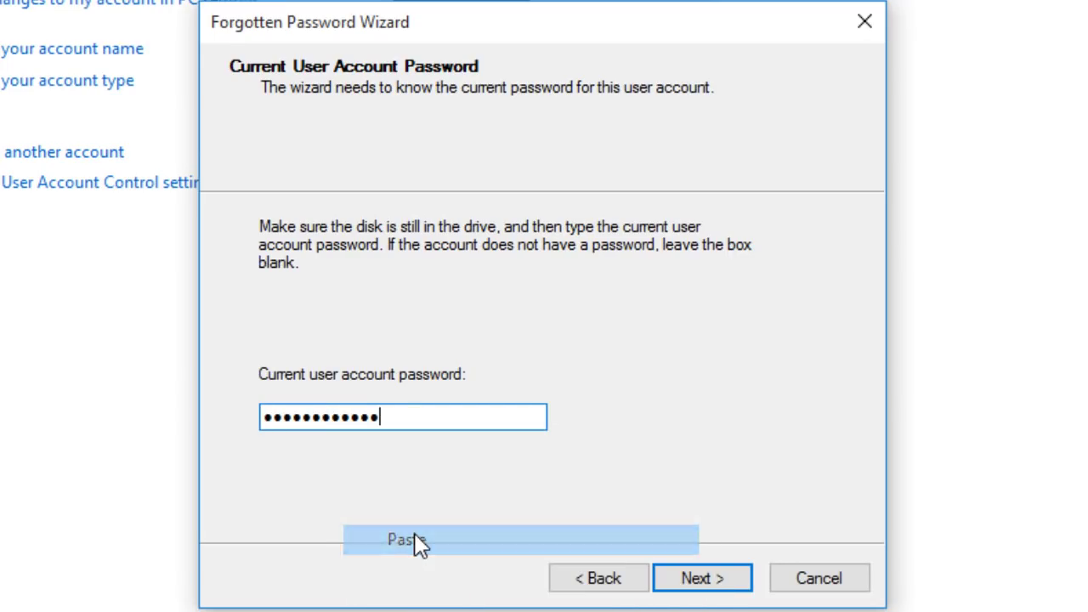
left_click(714, 586)
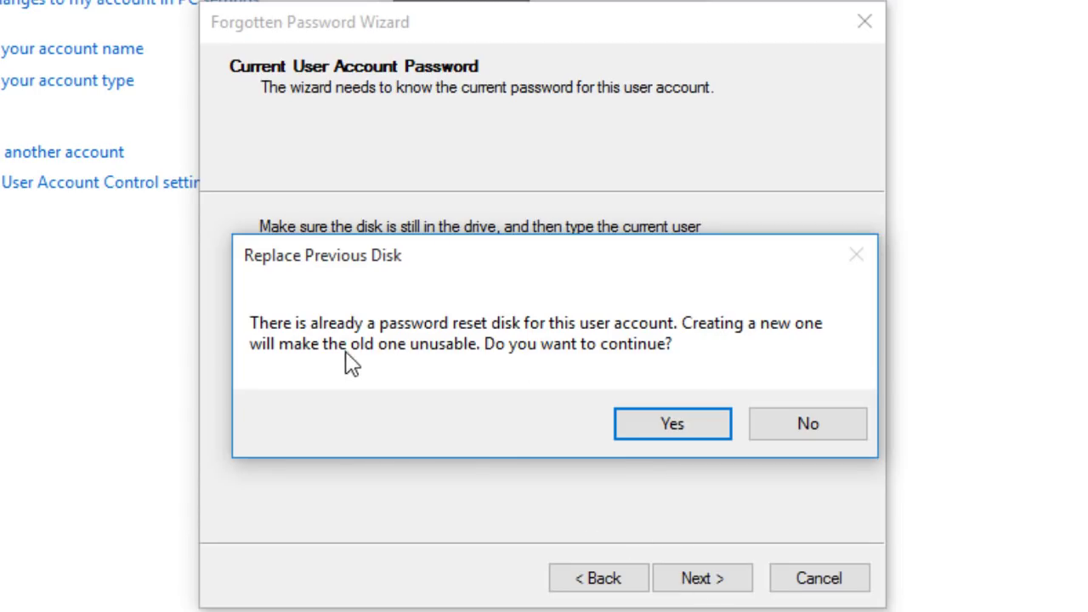
Confirm replacing the previous reset disk and finish the wizard
left_click(670, 425)
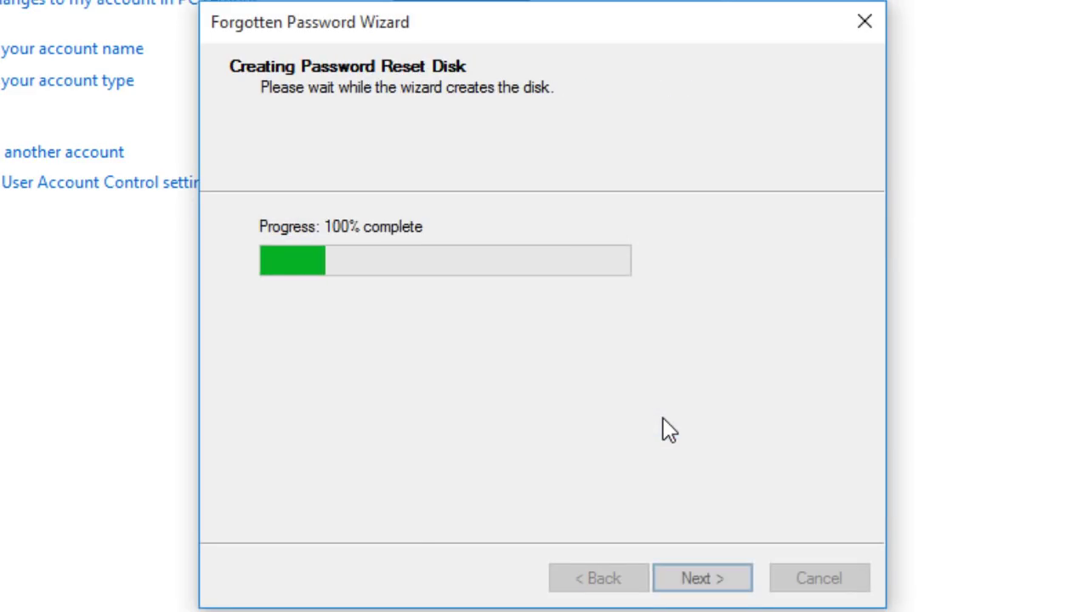
left_click(696, 578)
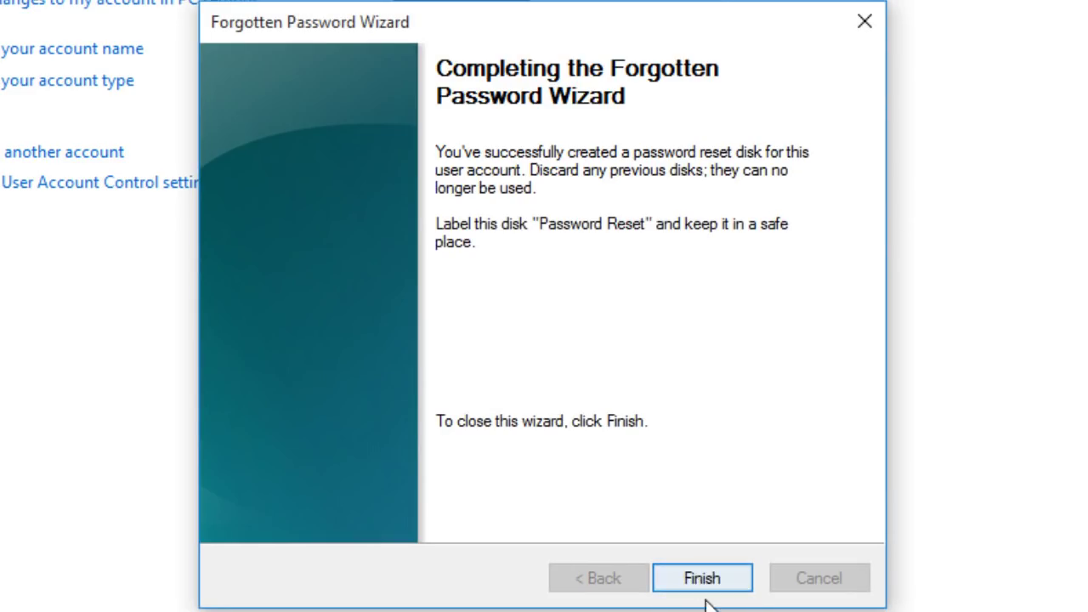
left_click(698, 576)
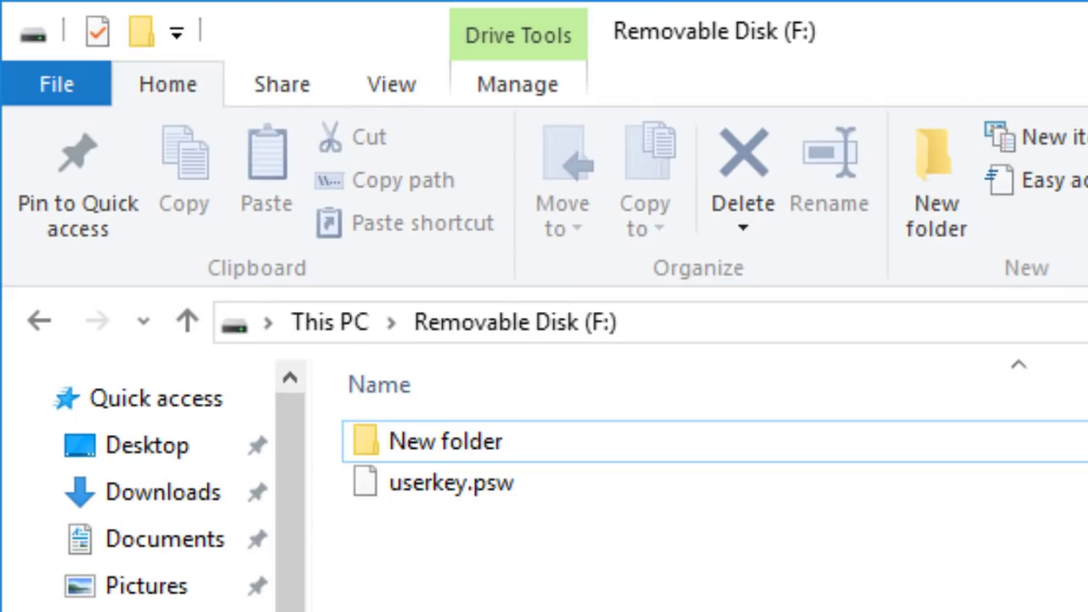
Select userkey.psw on Removable Disk (F:) and close the drive window
left_click(499, 483)
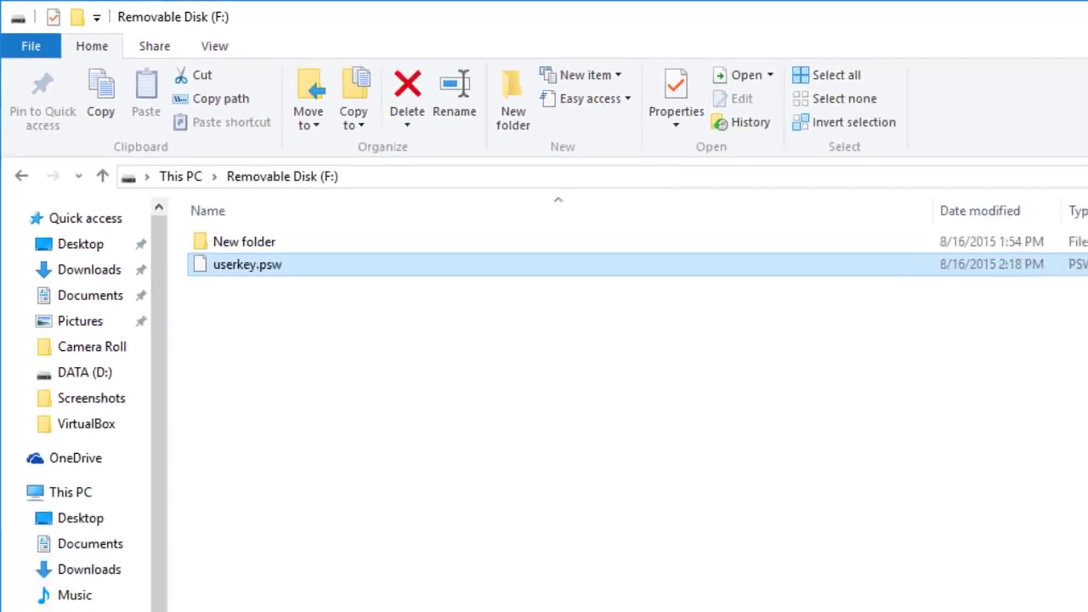
left_click(1069, 19)
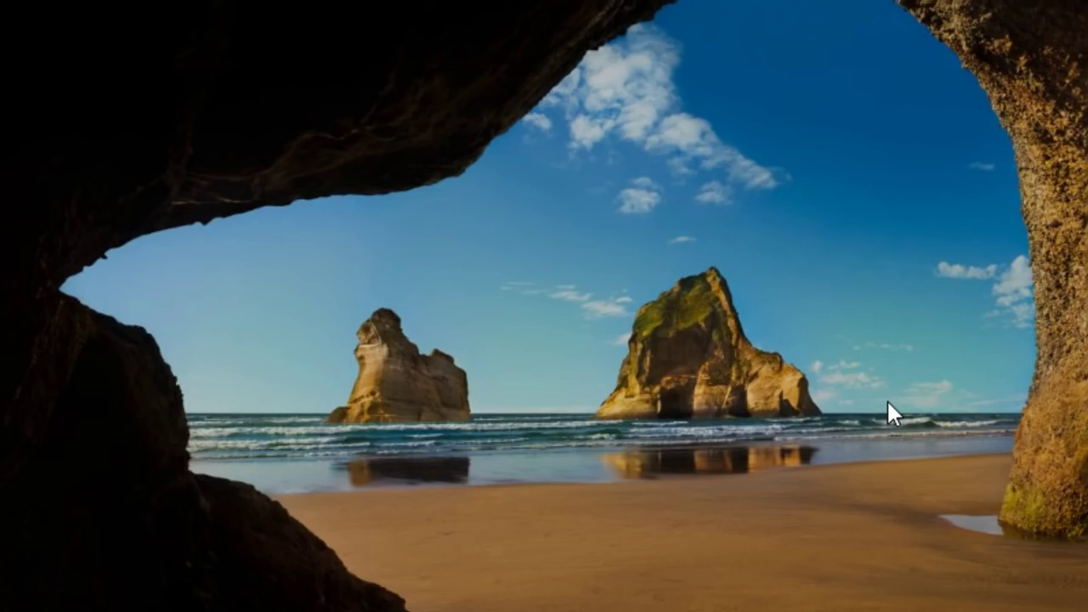
Enter a wrong password at sign-in and dismiss the incorrect-password message
left_click(887, 398)
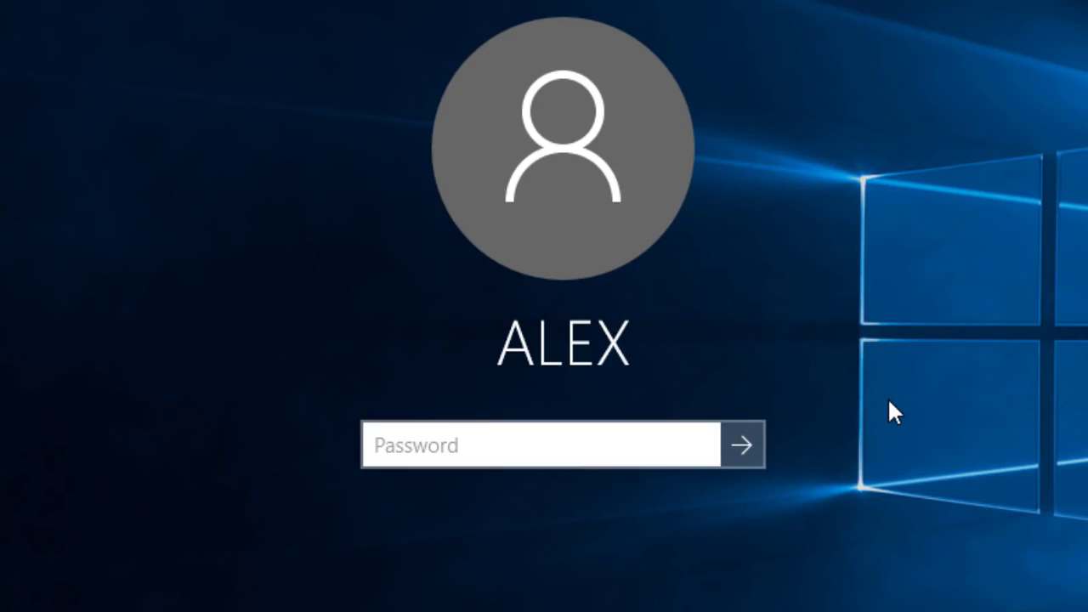
type("••••••")
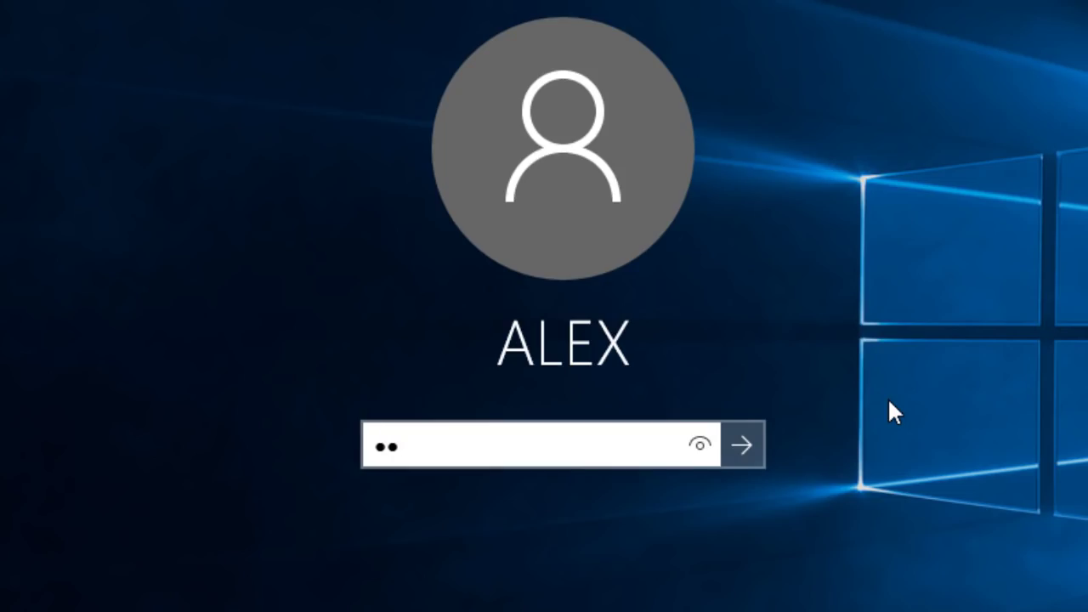
type("••••")
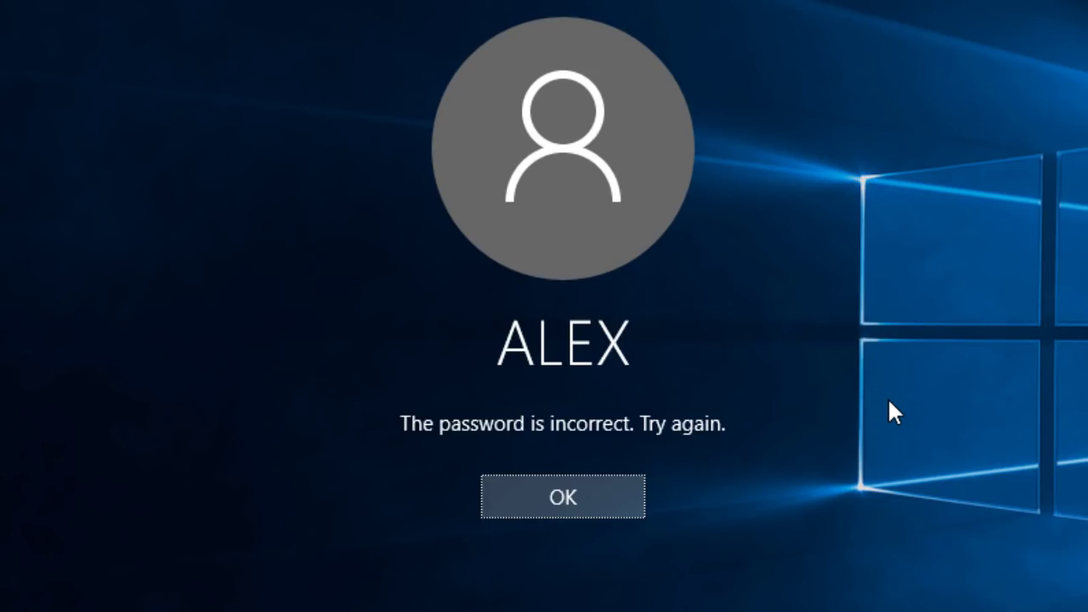
left_click(540, 502)
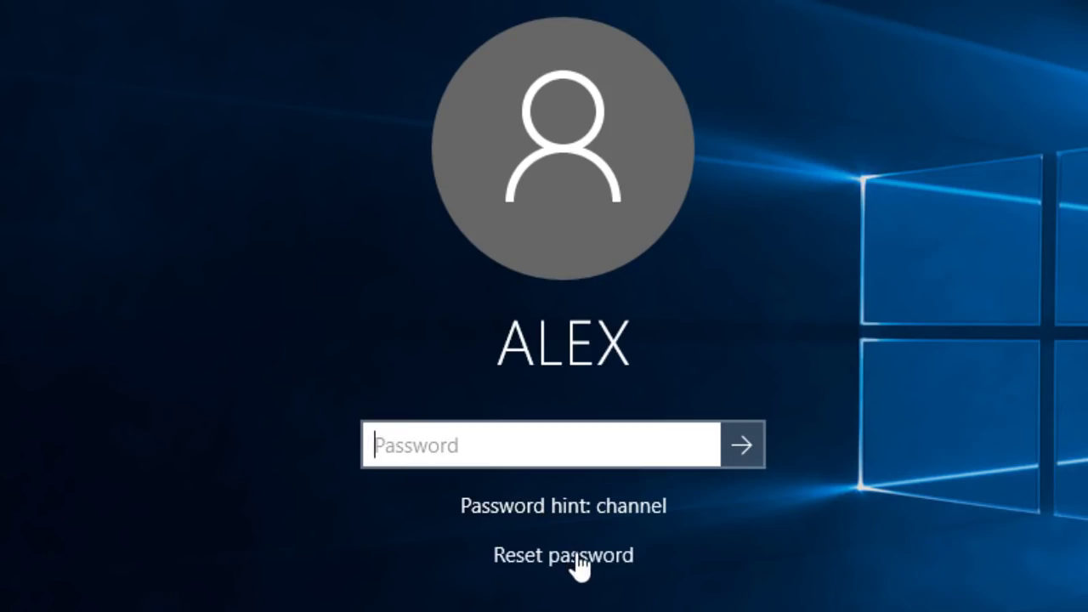
Choose Reset password at sign-in and continue past the Password Reset Wizard's welcome page
left_click(580, 555)
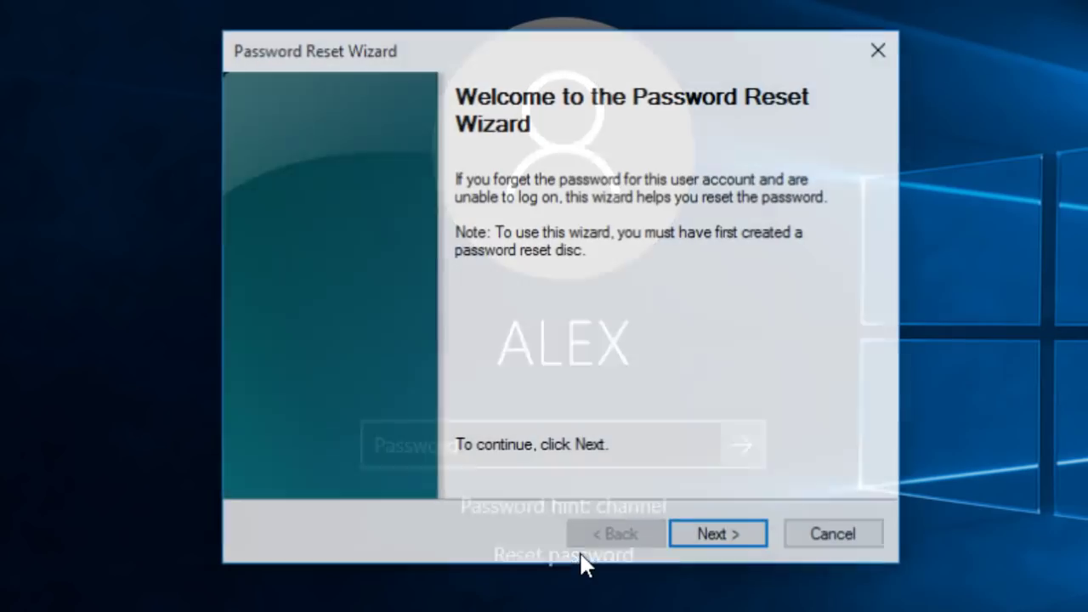
left_click(754, 534)
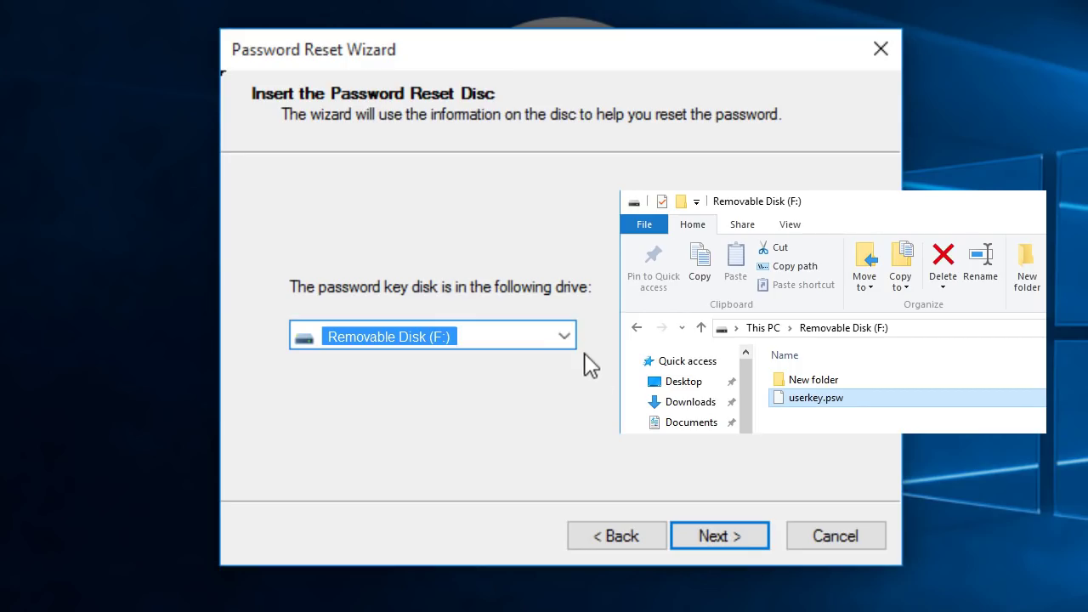
Use the F: reset disk to set and confirm a new password, then type it at sign-in
left_click(757, 544)
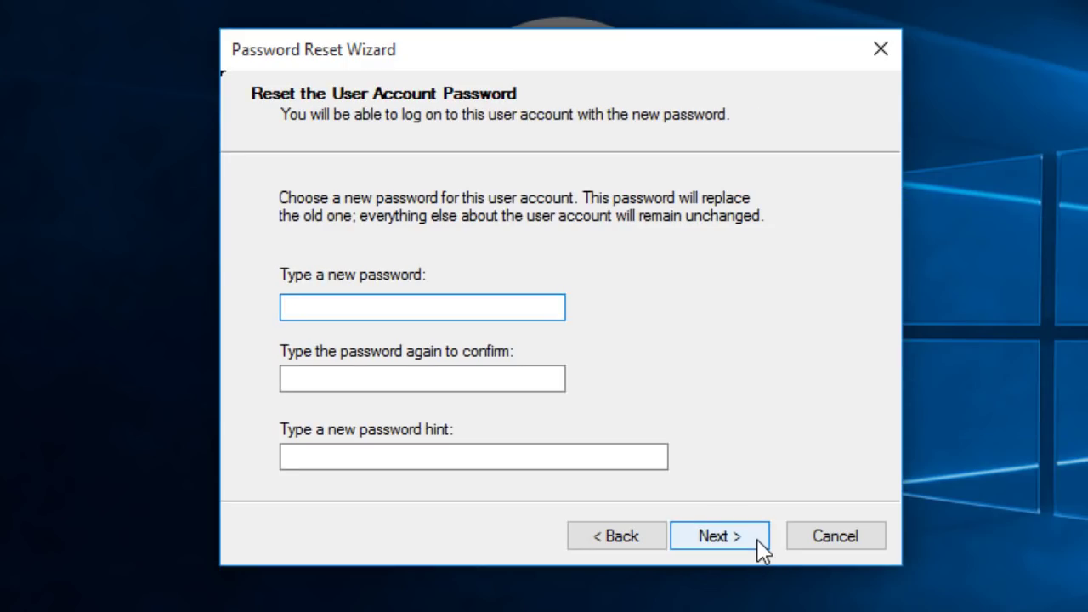
left_click(498, 311)
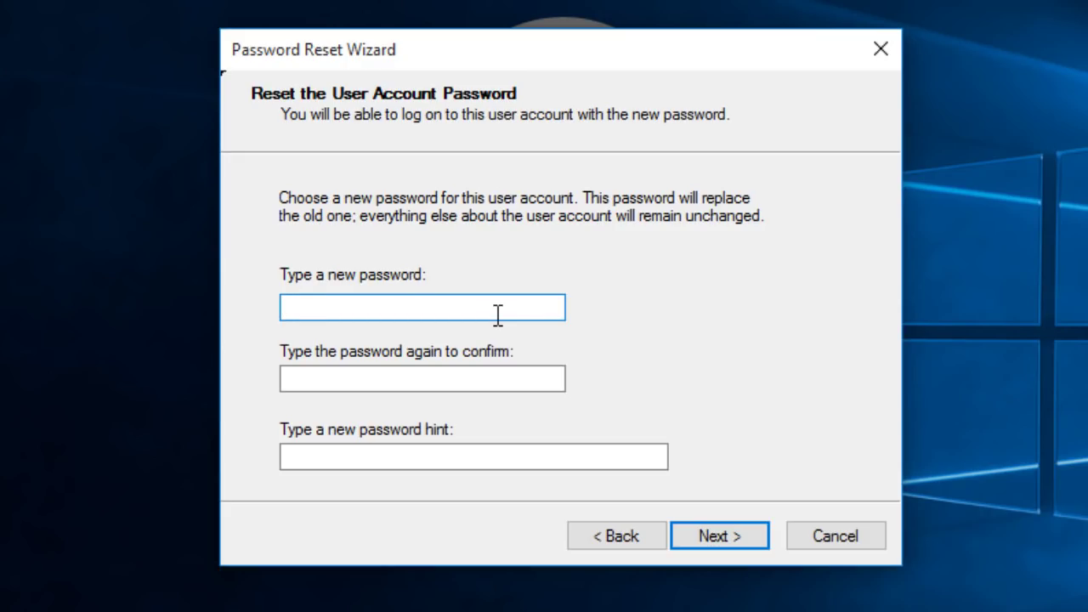
type("•••••••")
left_click(483, 376)
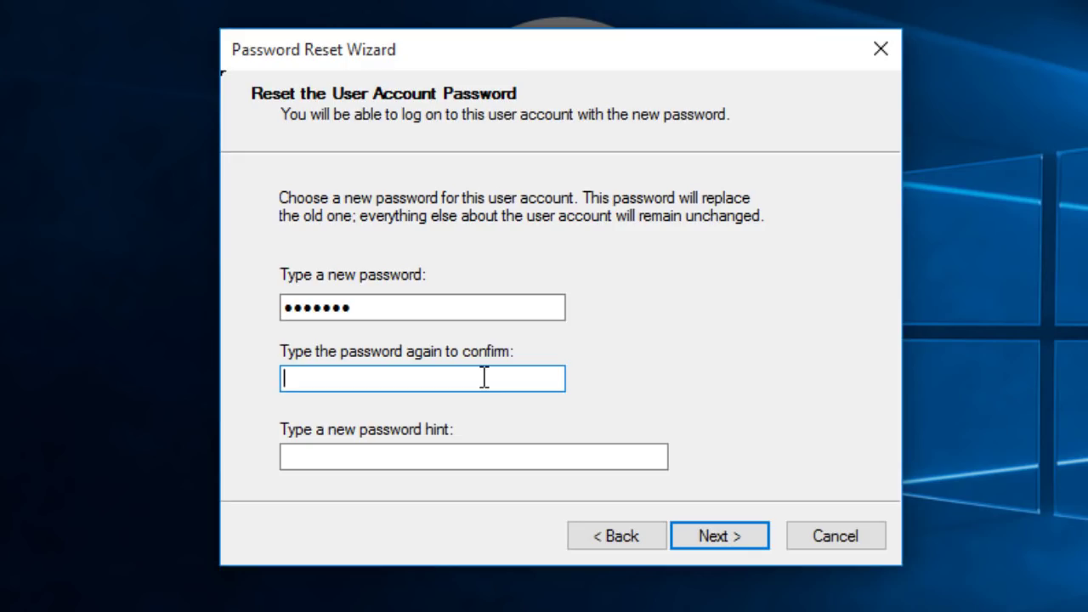
type("•••••••")
left_click(474, 459)
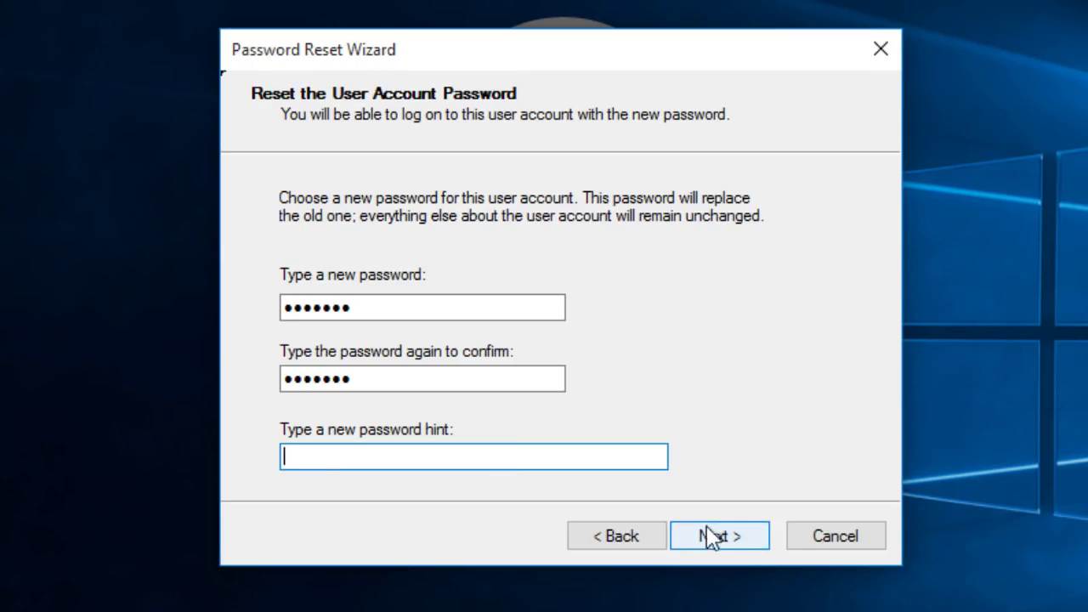
left_click(743, 535)
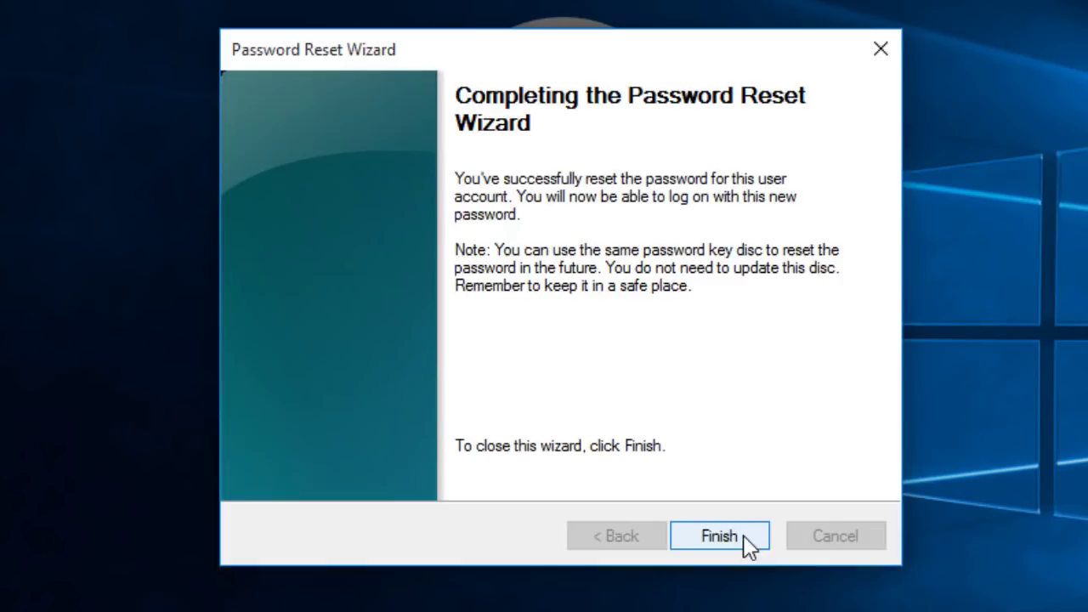
left_click(744, 535)
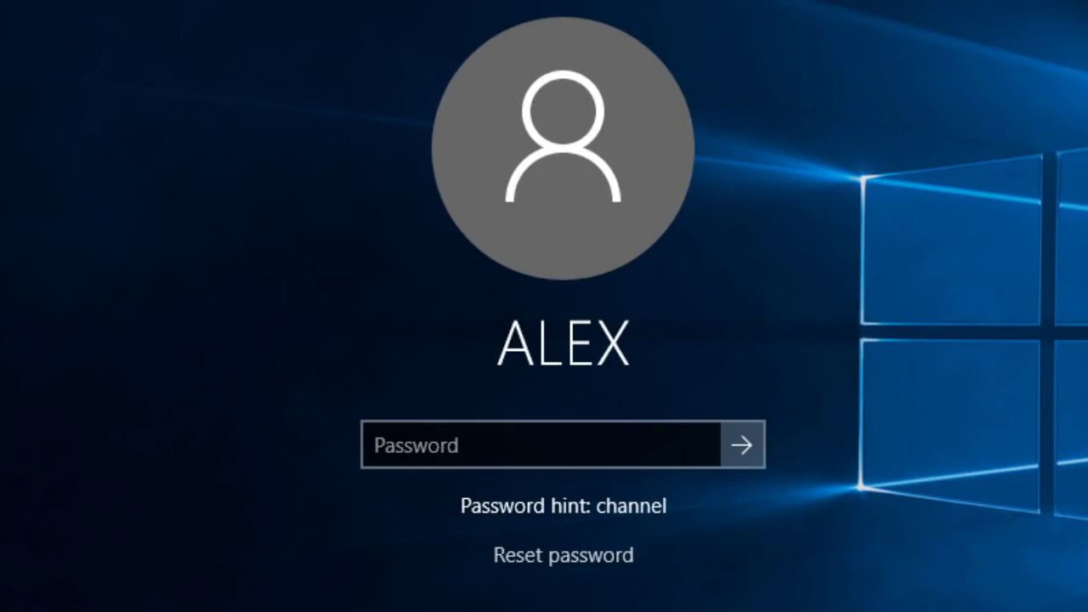
left_click(685, 461)
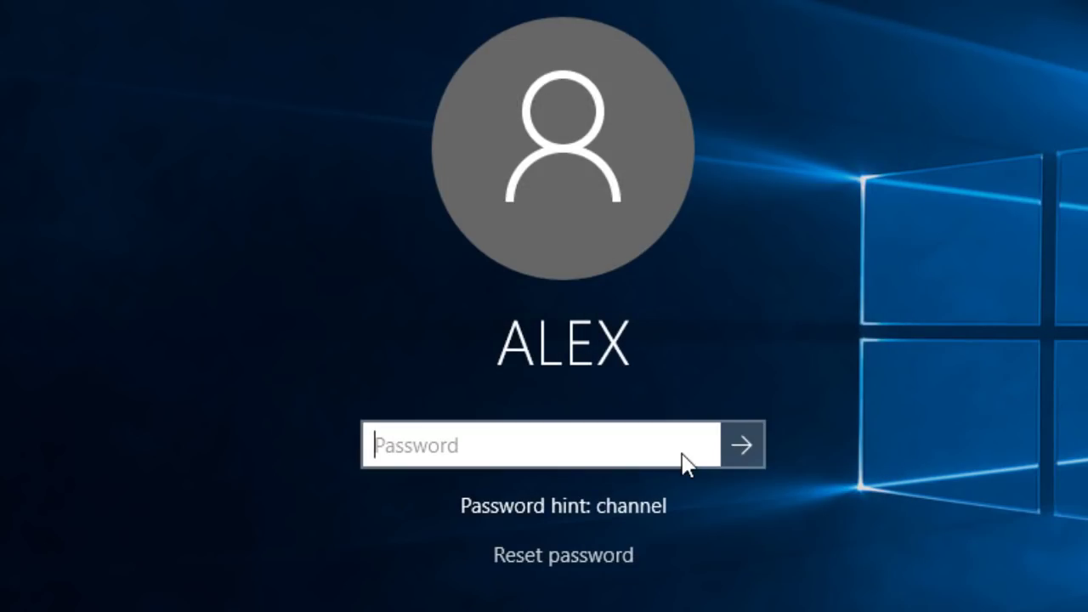
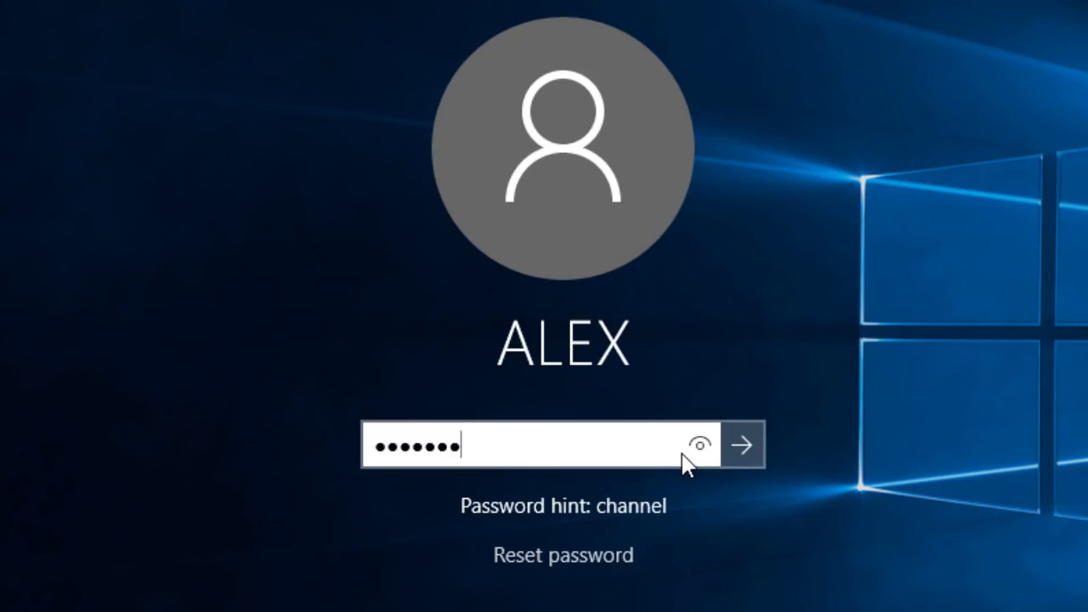